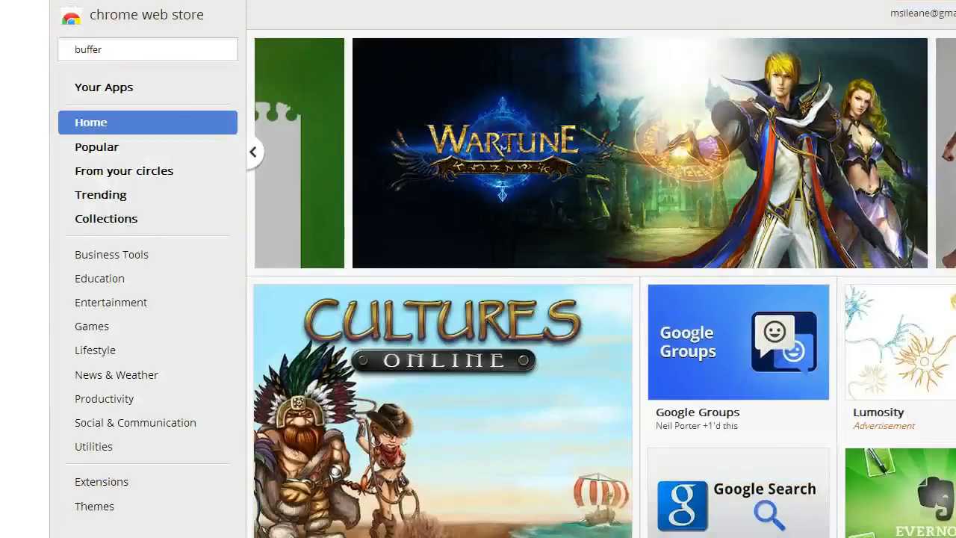
Search the Chrome Web Store for "buffer" and show the matching extensions.
left_click(116, 50)
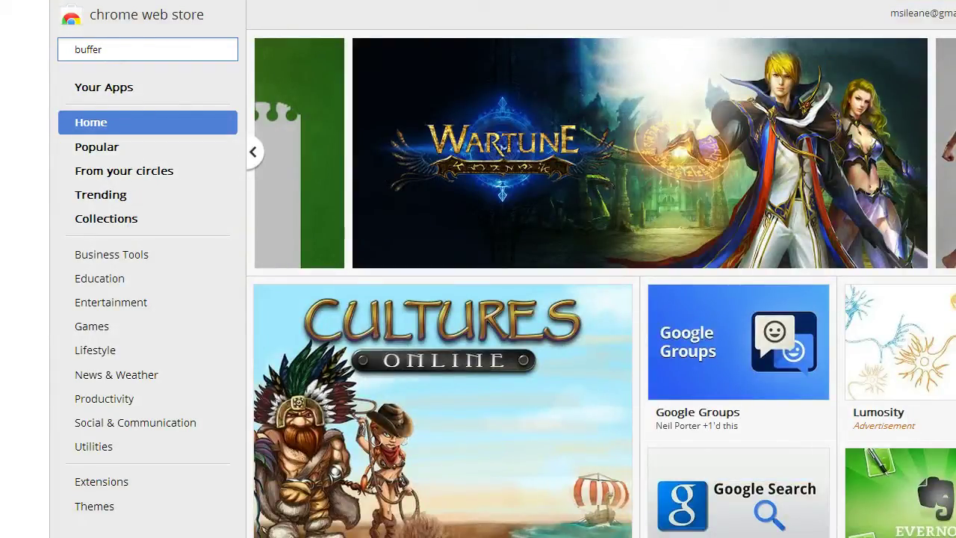
key("Return")
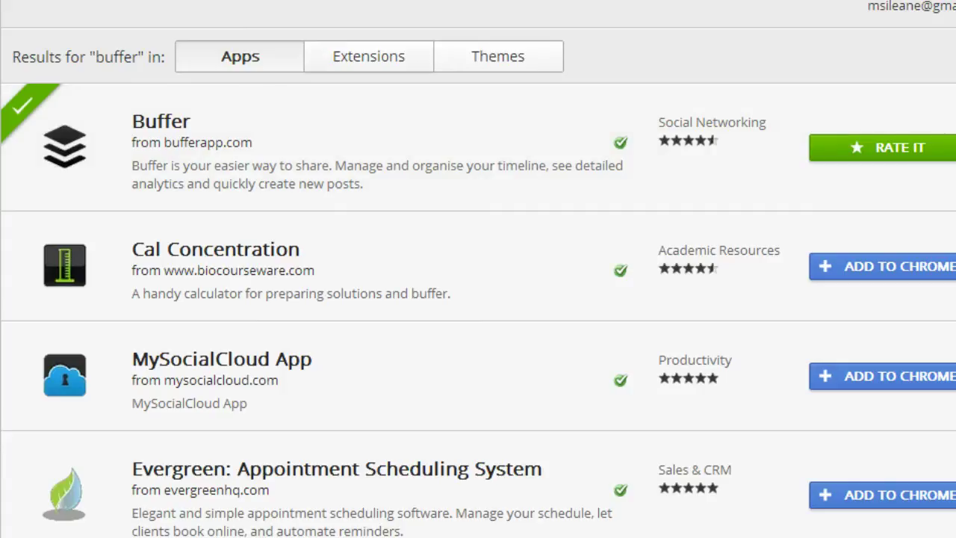
left_click(342, 54)
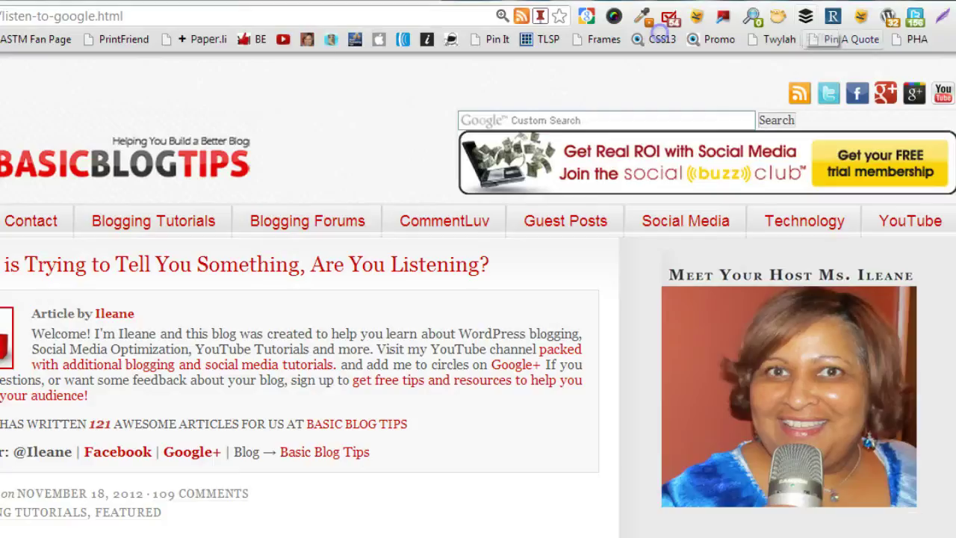
Preview sharing the Google blog article through the Buffer extension and close the composer without posting.
left_click(661, 32)
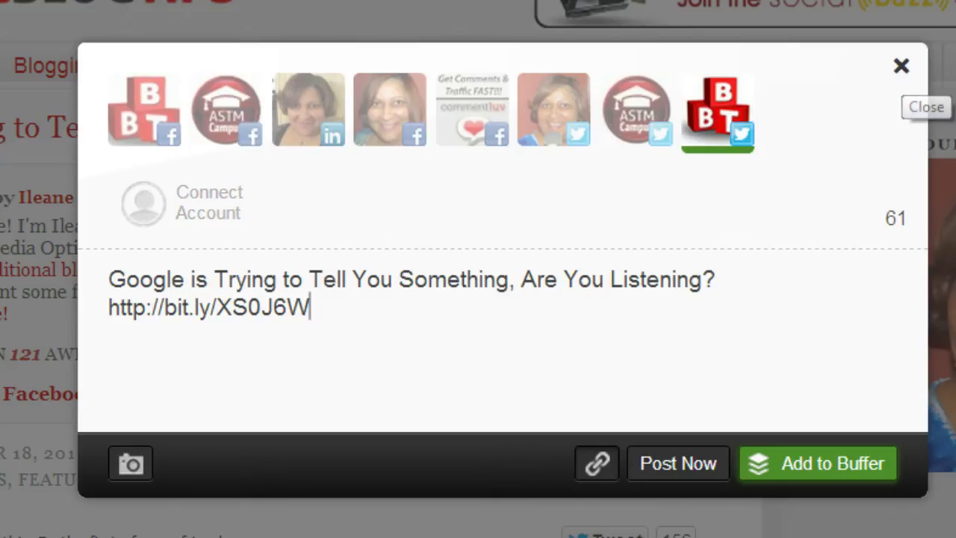
left_click(901, 65)
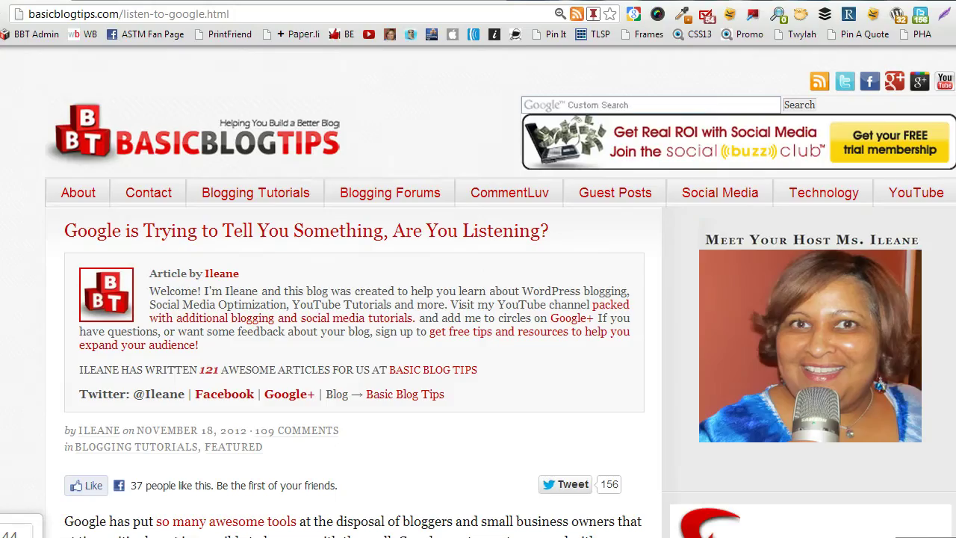
Select the heading "We should all be listening to what Google has to say", preview it as a Buffer post and close the composer.
scroll(478, 291, "down", 1)
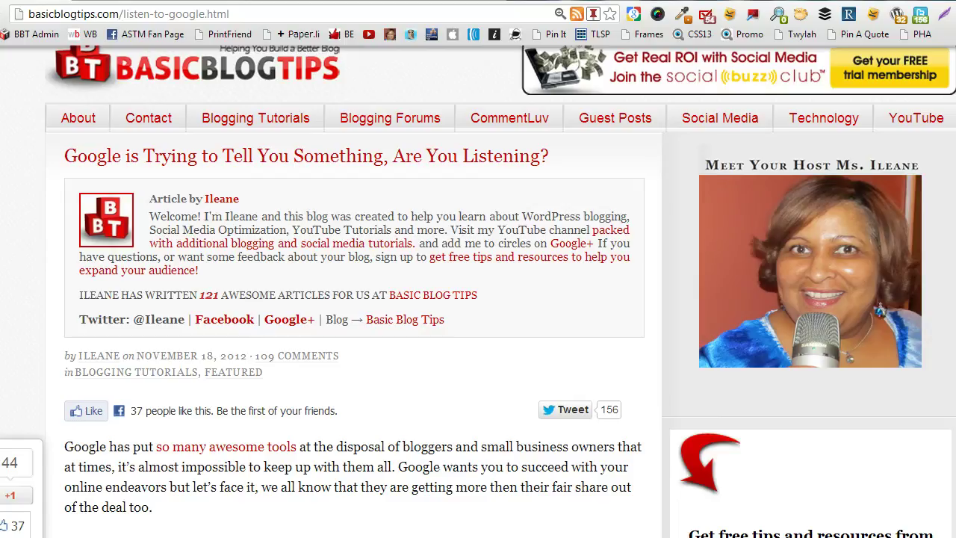
scroll(452, 177, "down", 8)
left_click_drag(523, 179, 60, 181)
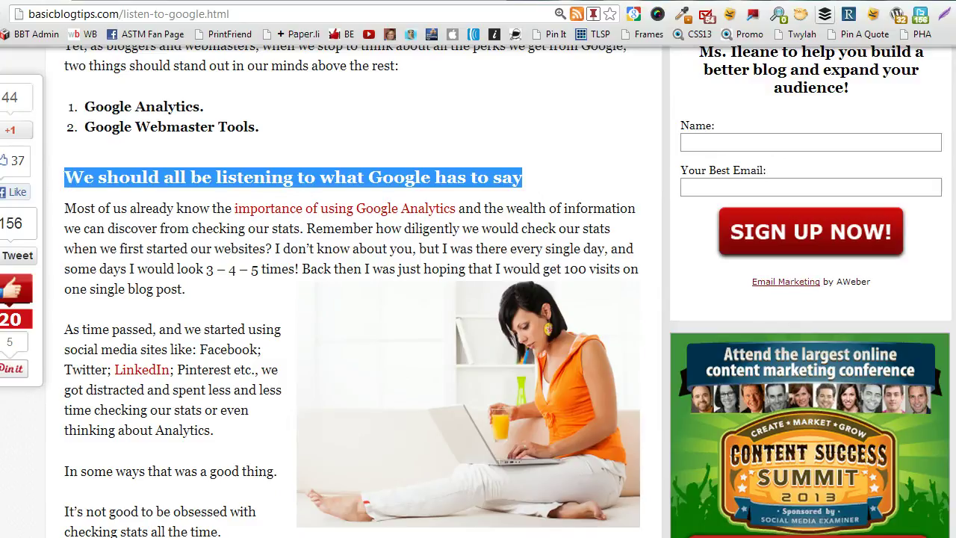
left_click(825, 13)
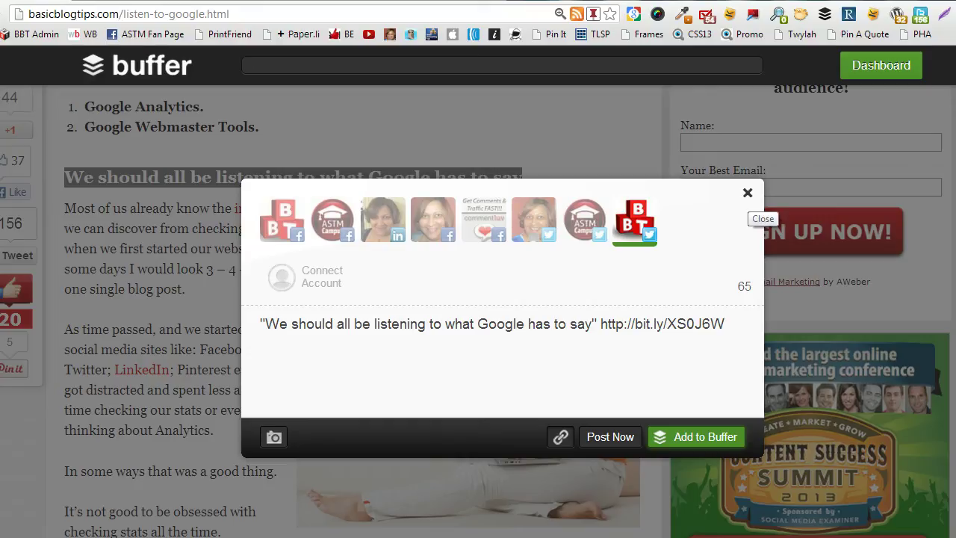
left_click(748, 193)
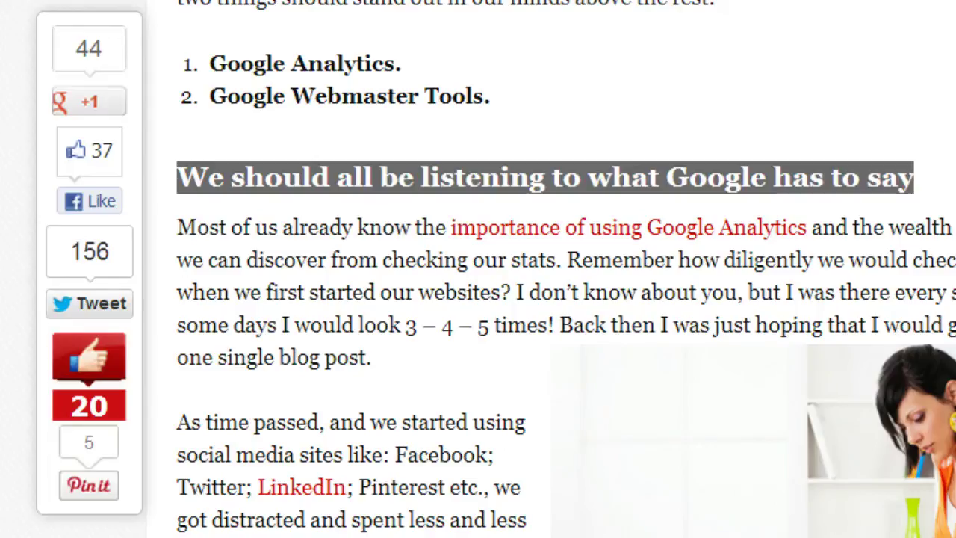
left_click(89, 302)
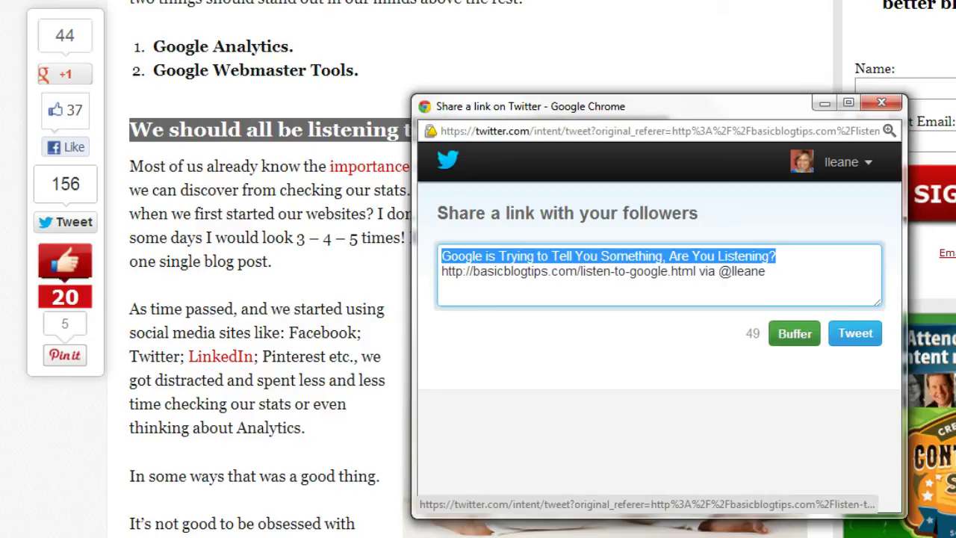
left_click(794, 333)
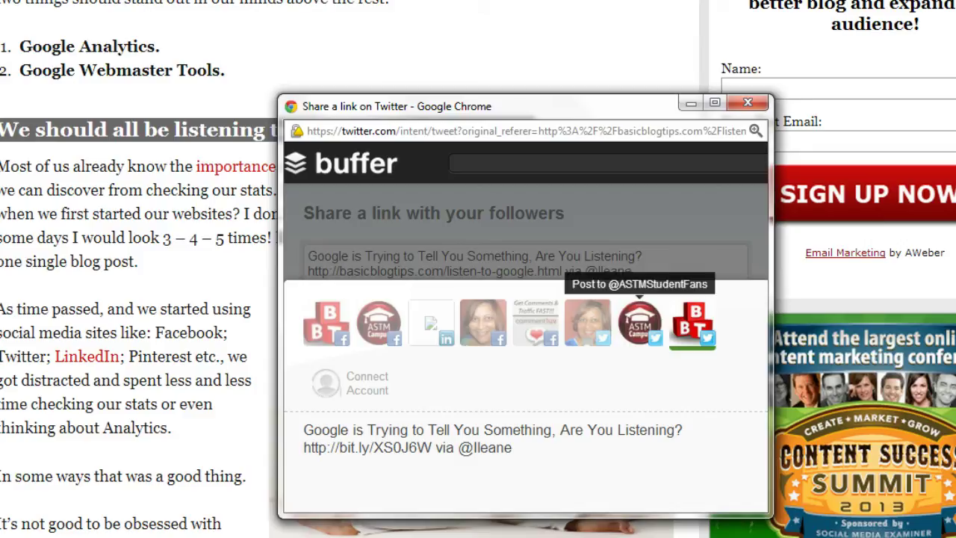
left_click(640, 321)
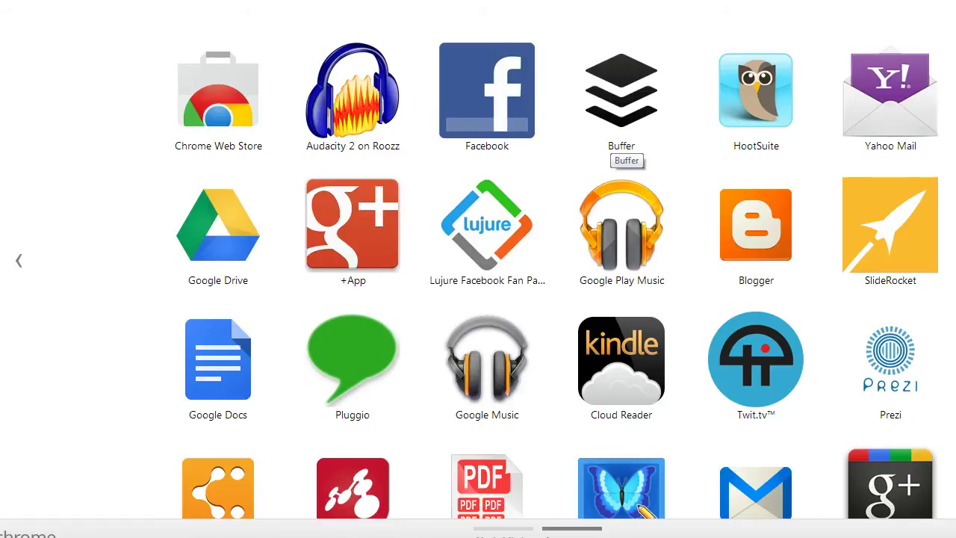
Open the Buffer app and look through the personal Twitter account's analytics, posting schedule and link shortening settings.
left_click(617, 142)
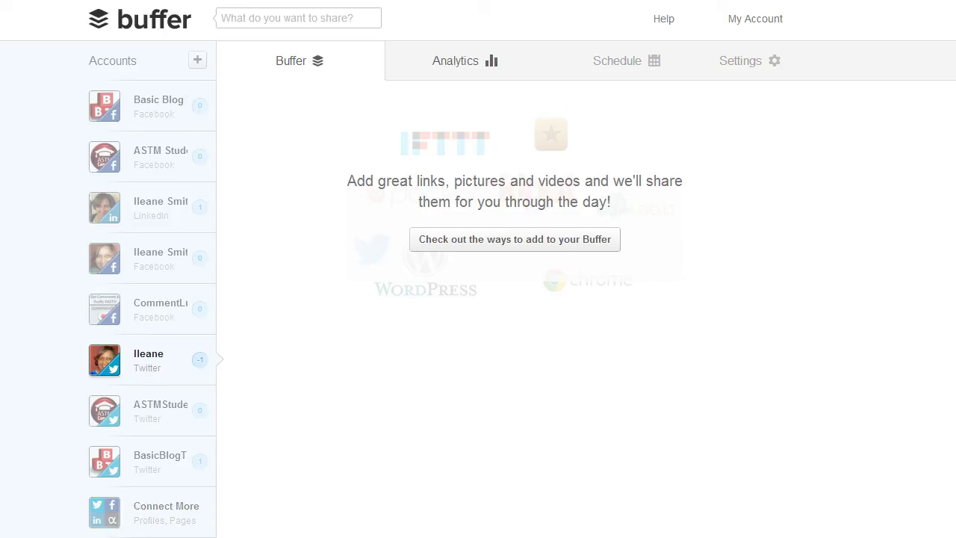
left_click(453, 60)
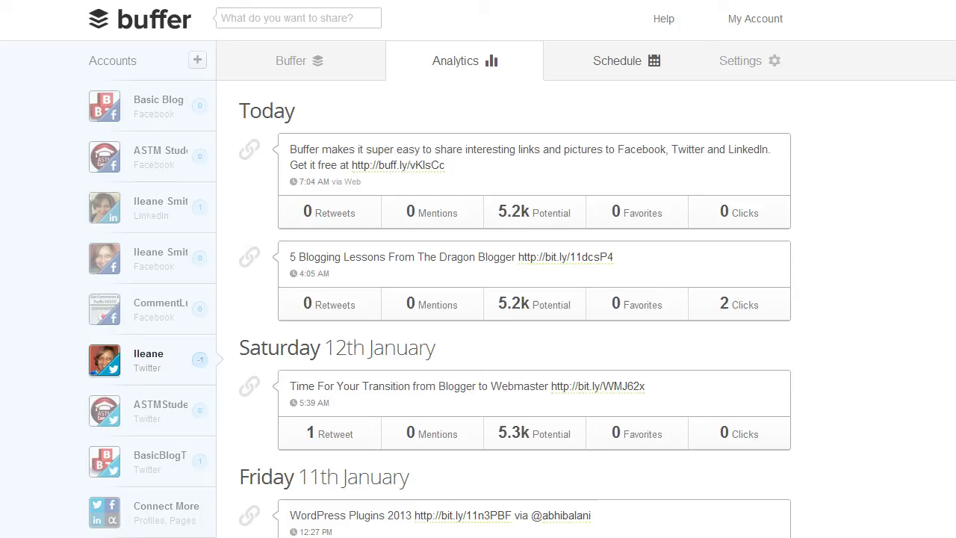
left_click(604, 59)
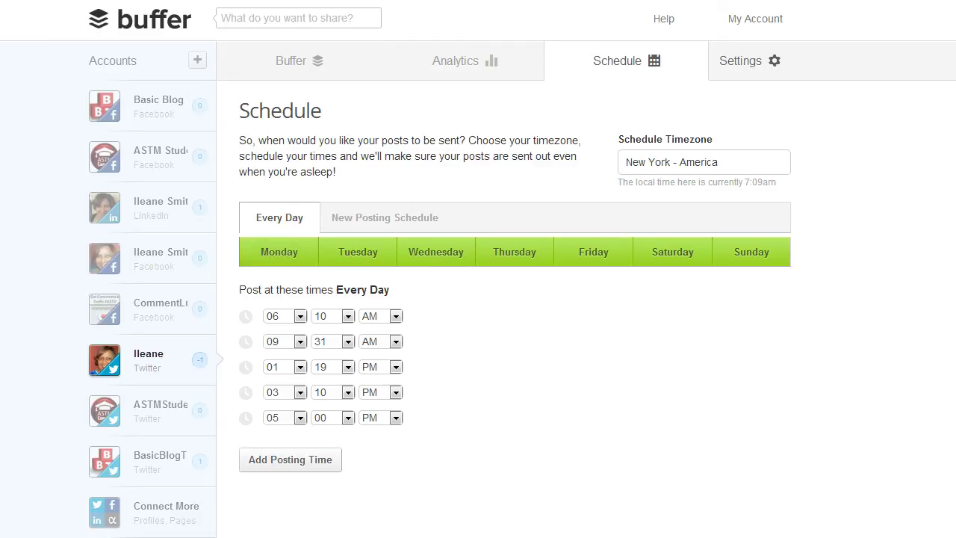
left_click(738, 64)
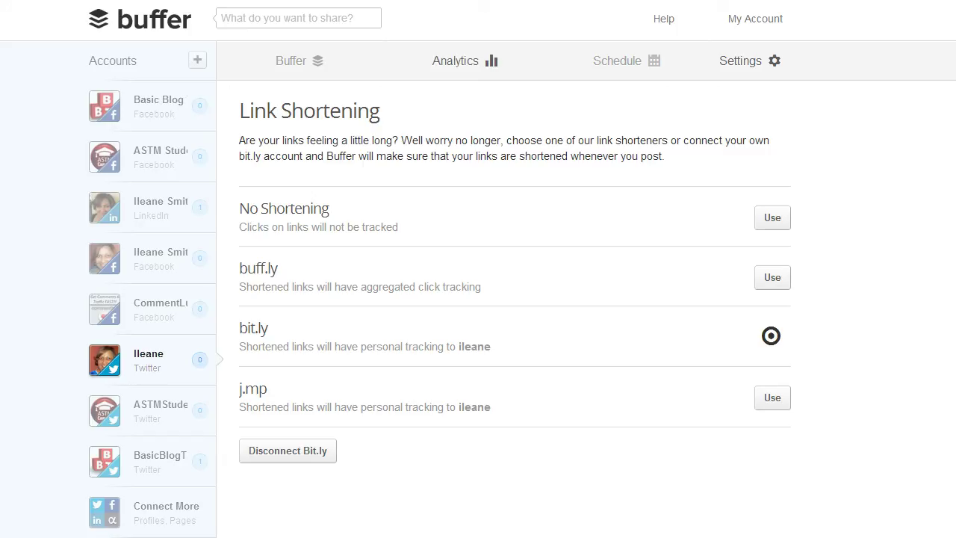
Examine the personal Twitter account's post analytics from today back through early January.
left_click(456, 60)
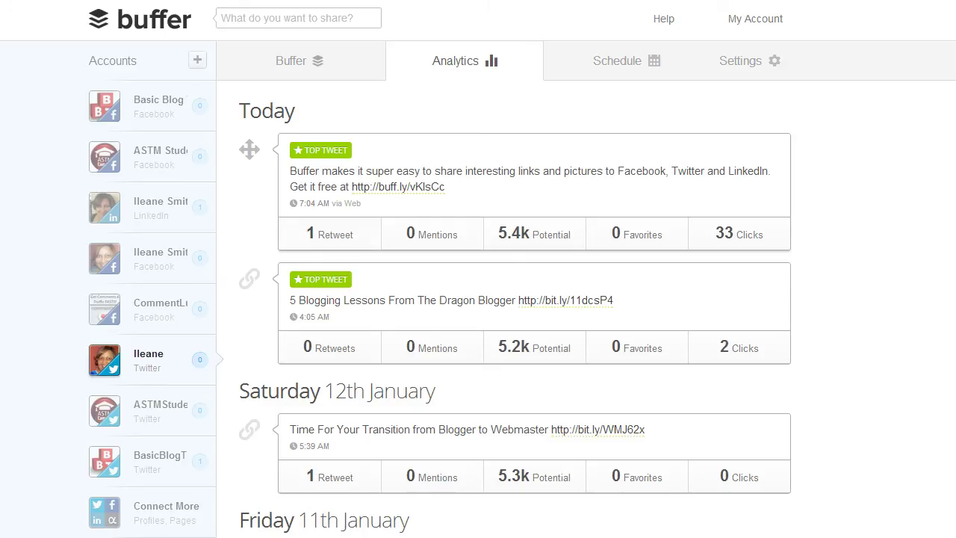
mouse_move(523, 234)
scroll(523, 298, "down", 4)
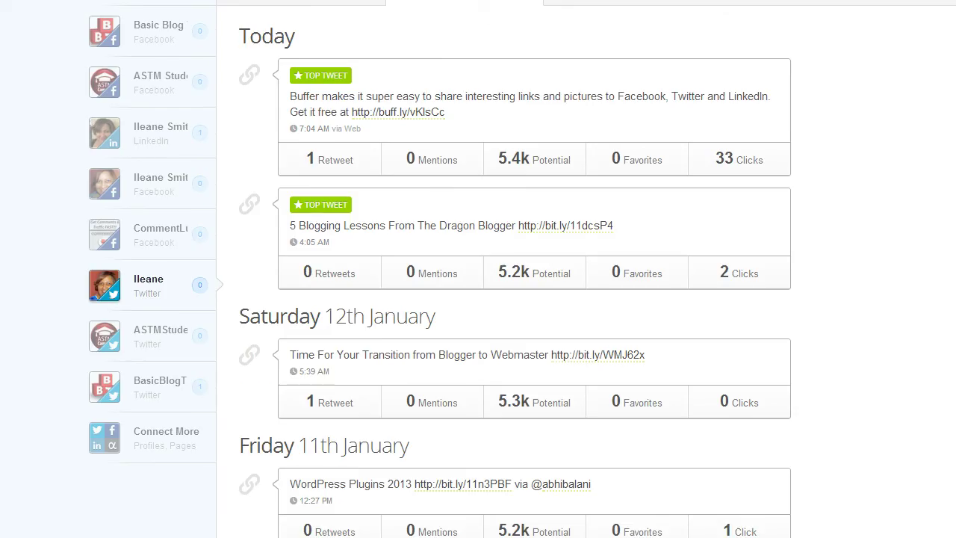
scroll(523, 299, "down", 2)
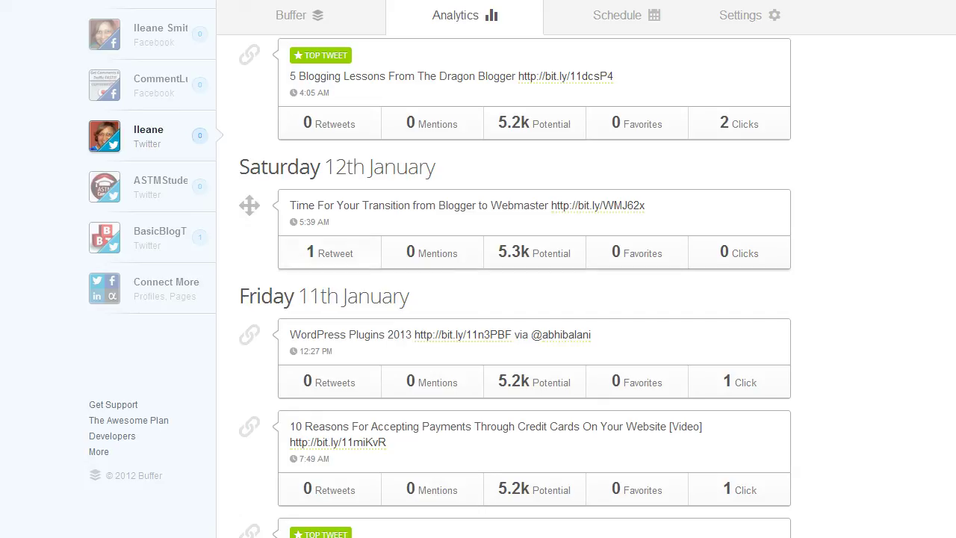
scroll(249, 224, "down", 2)
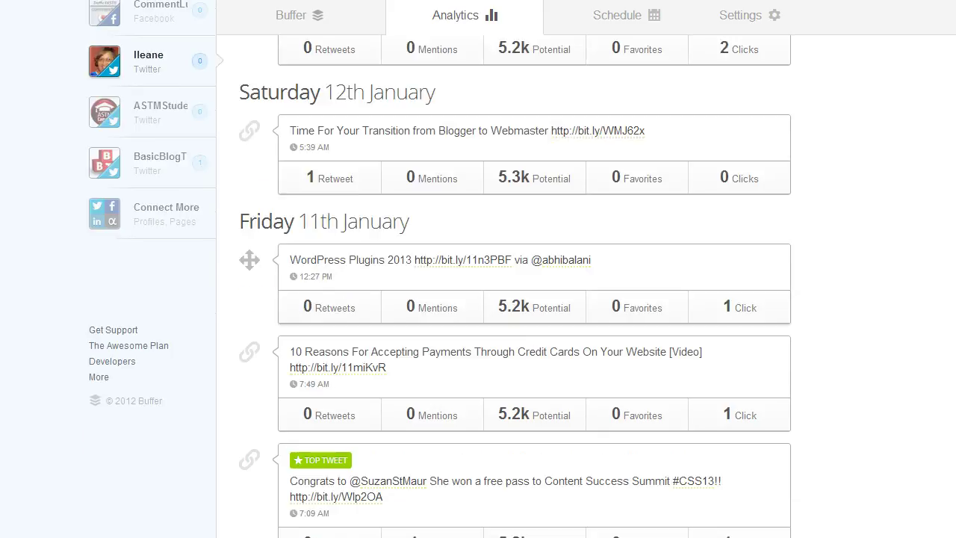
scroll(249, 259, "down", 2)
scroll(250, 259, "down", 2)
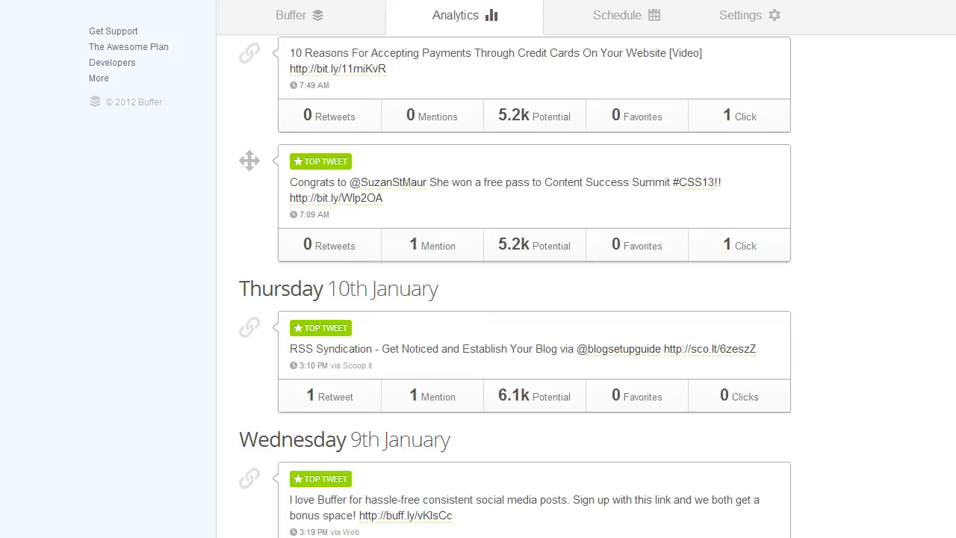
scroll(523, 299, "down", 3)
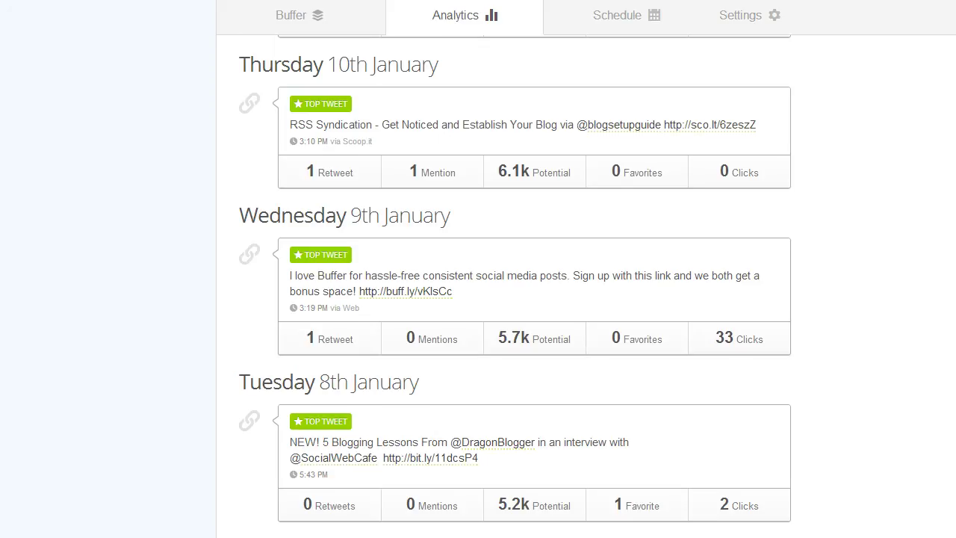
scroll(523, 299, "down", 3)
scroll(523, 299, "down", 3)
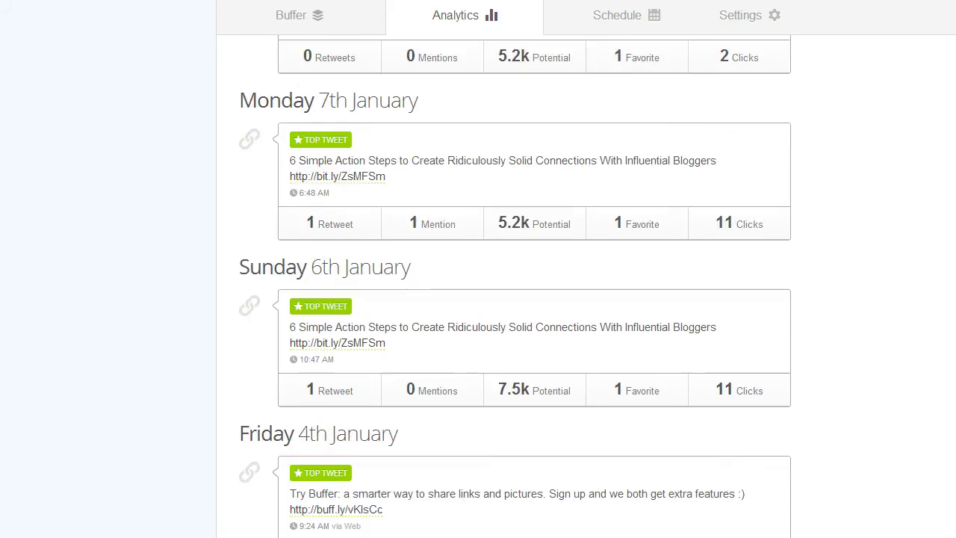
scroll(523, 299, "down", 2)
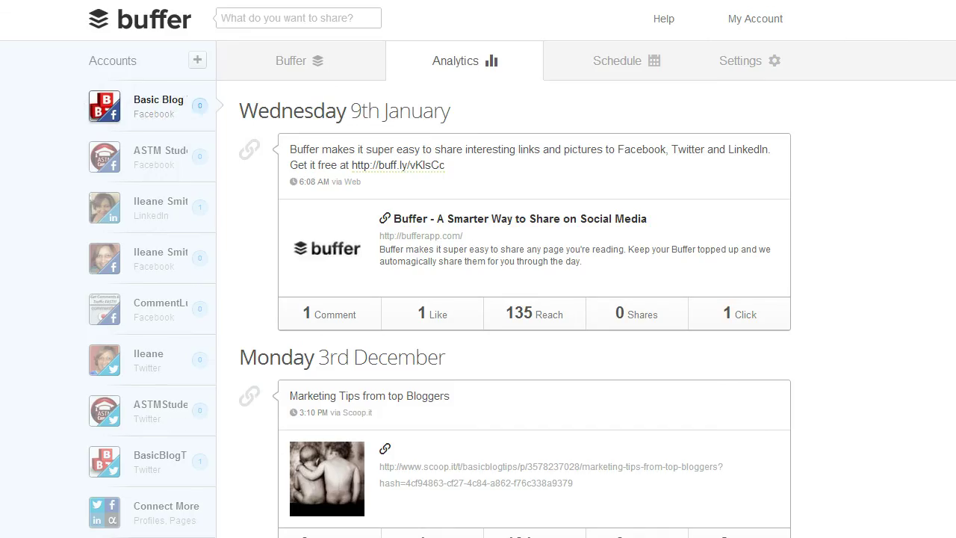
Examine the post analytics of the Basic Blog Tips Facebook page back through September.
scroll(478, 299, "down", 10)
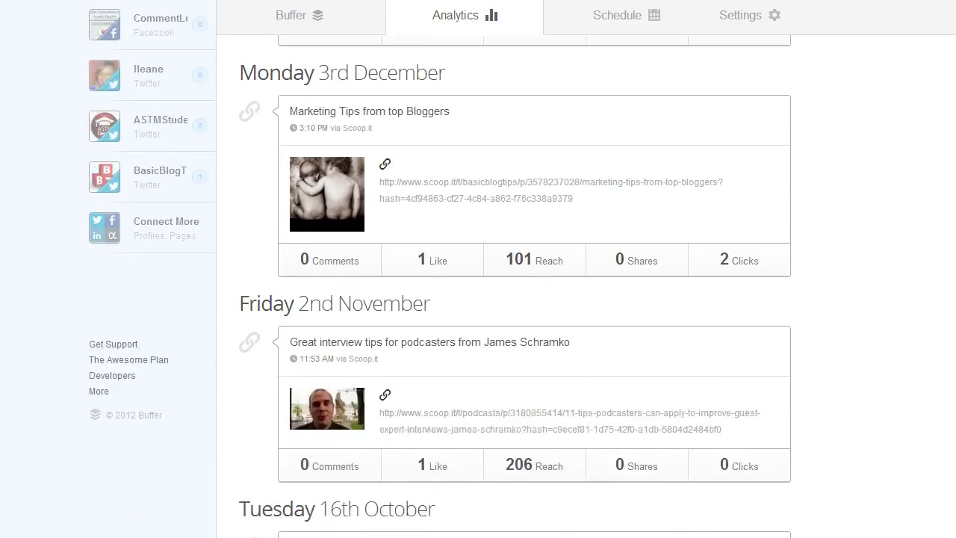
scroll(515, 299, "down", 7)
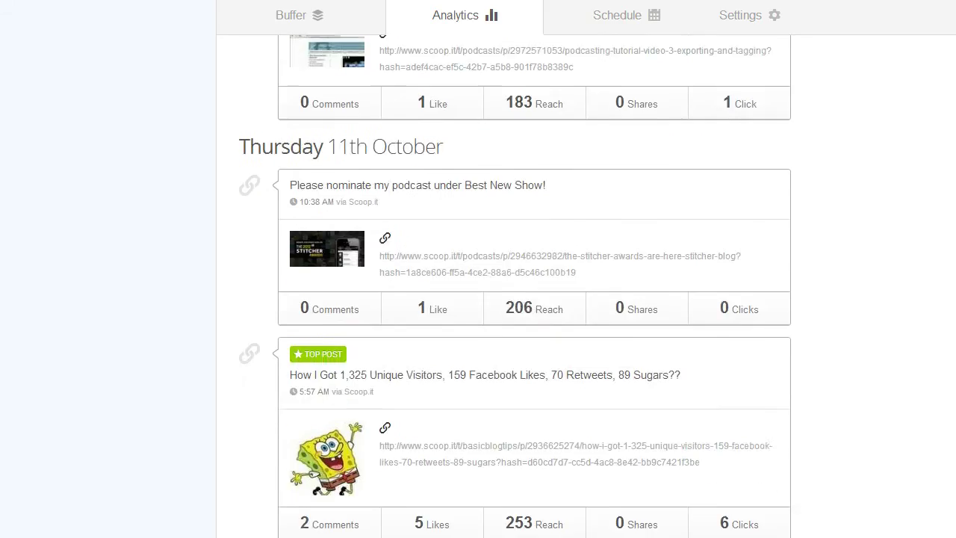
scroll(516, 299, "down", 1)
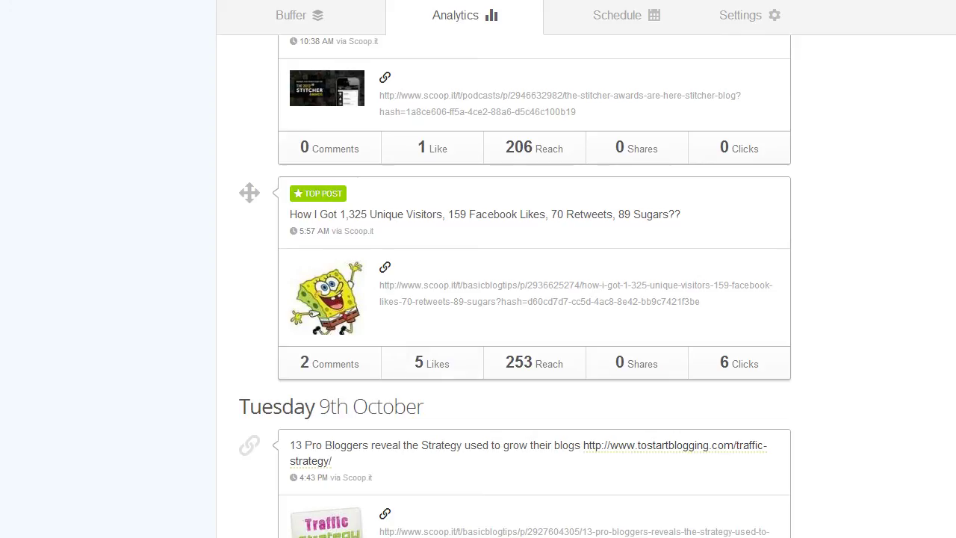
mouse_move(530, 360)
scroll(534, 299, "down", 6)
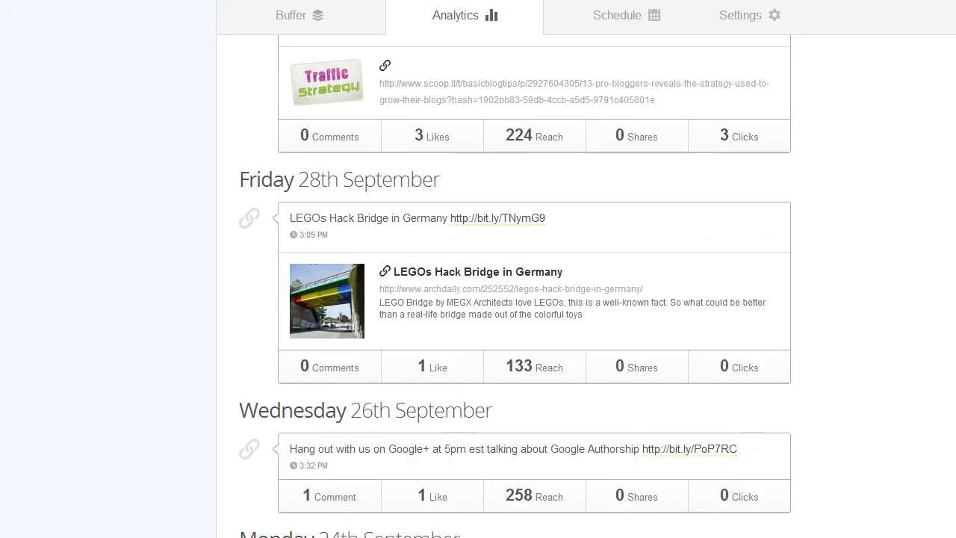
scroll(534, 299, "down", 3)
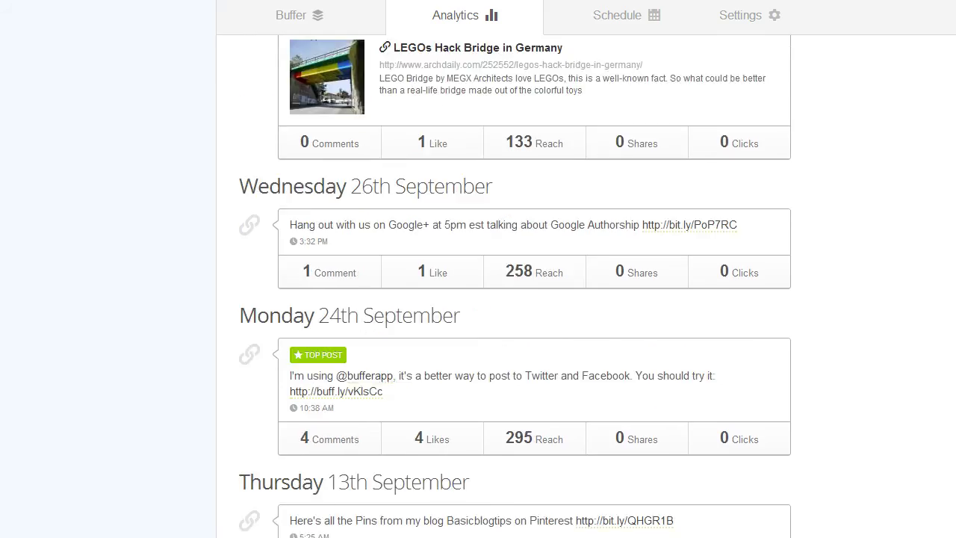
scroll(534, 299, "up", 15)
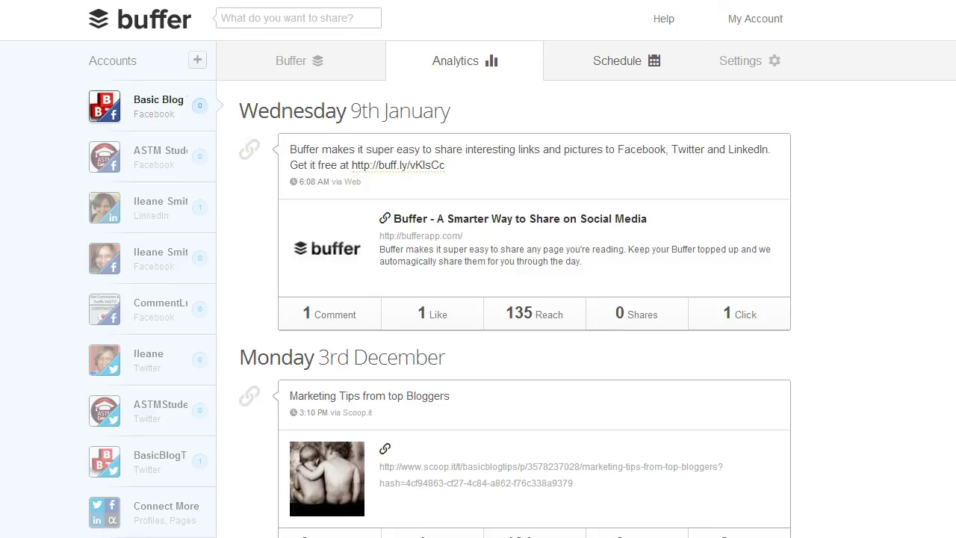
Review the Facebook page's posting schedule for every day and for weekends.
left_click(600, 60)
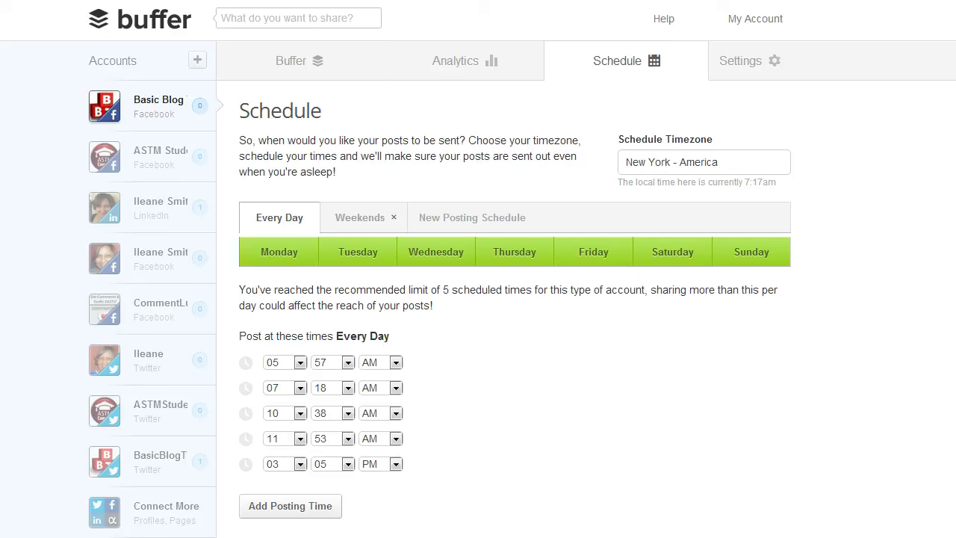
left_click(368, 216)
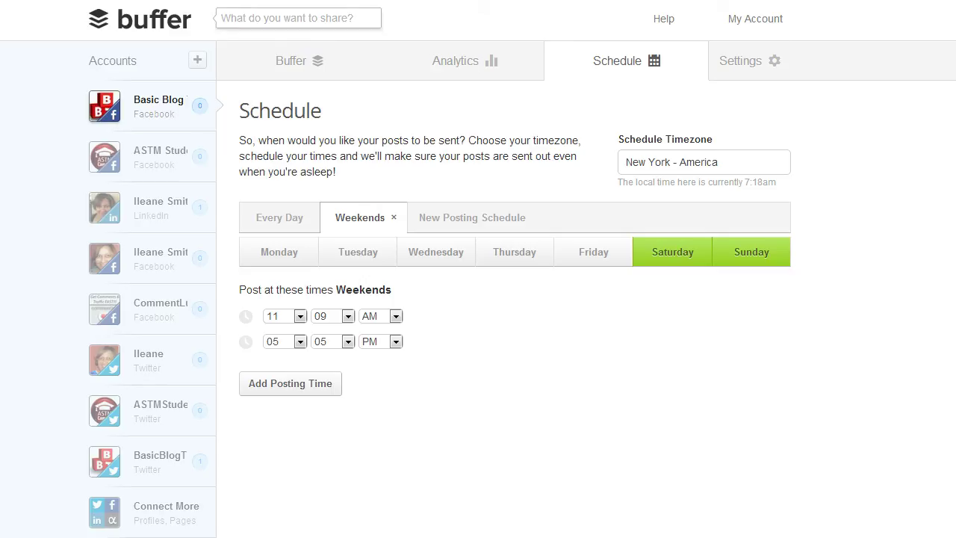
Start a new post for the Basic Blog Tips Facebook page and choose to share Buffer for extra features.
left_click(239, 17)
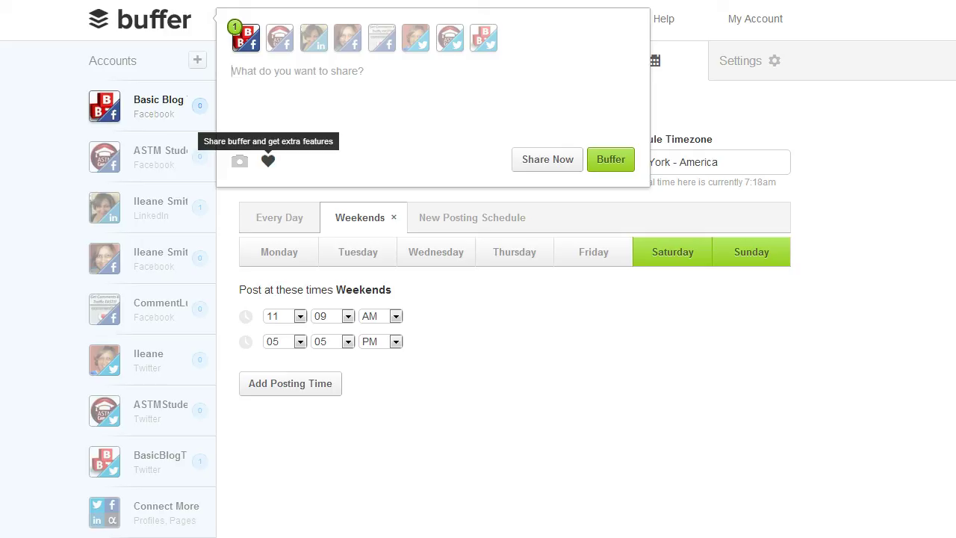
left_click(269, 160)
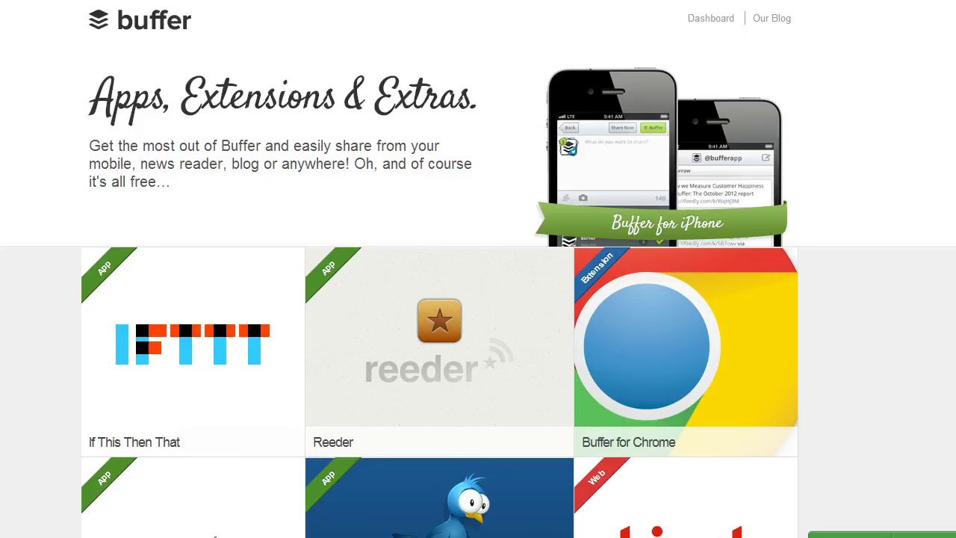
Examine the catalogue of Buffer apps, extensions and extras from If This Then That down to Scoop.it and Commun.it.
scroll(479, 269, "down", 1)
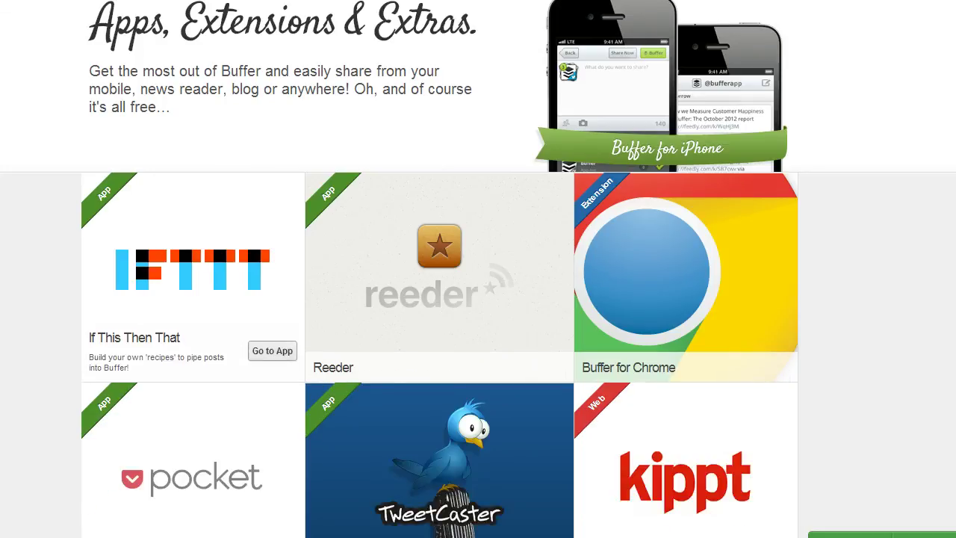
scroll(478, 298, "down", 2)
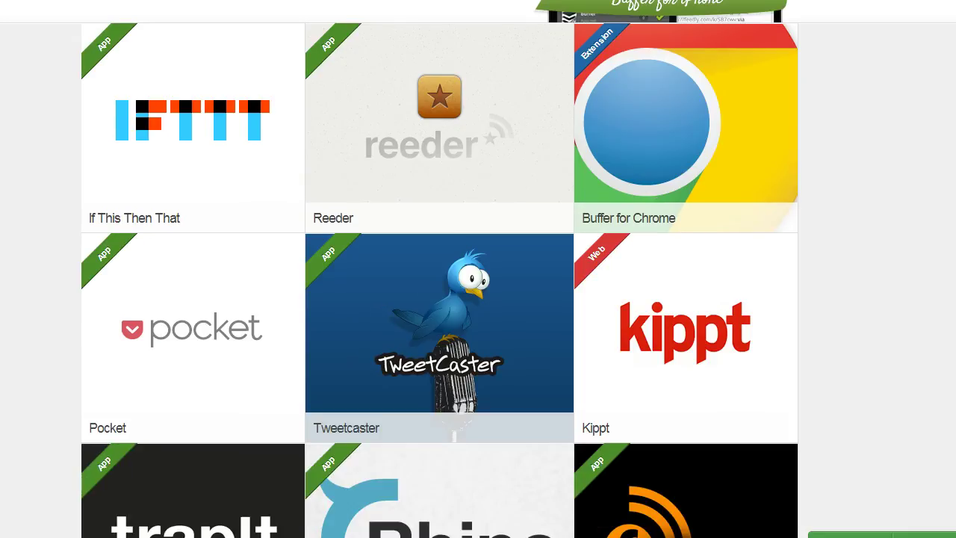
scroll(478, 269, "down", 2)
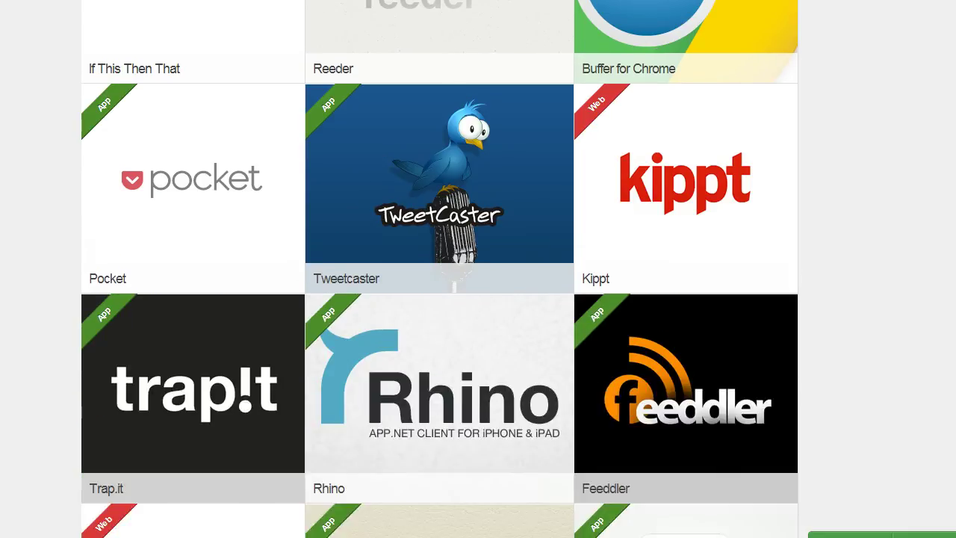
scroll(439, 268, "down", 3)
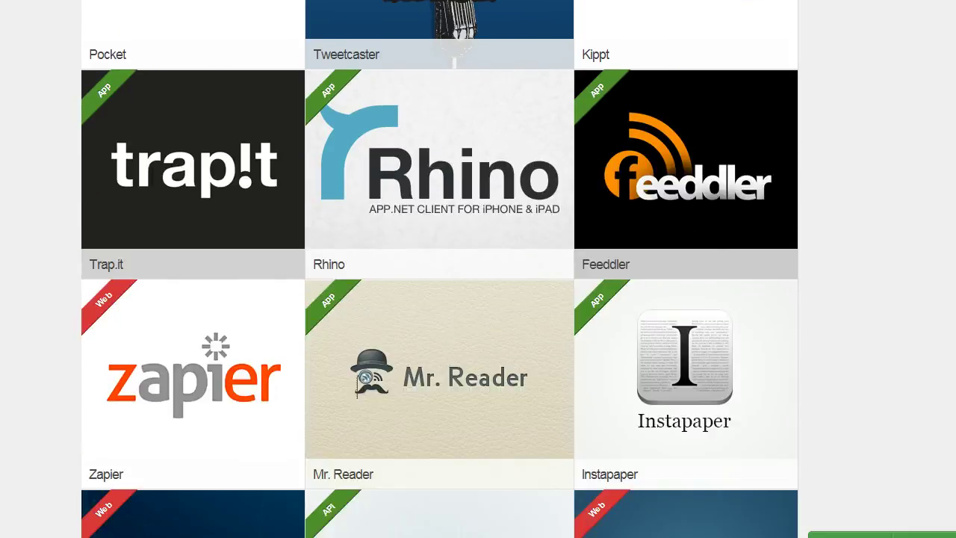
scroll(440, 269, "down", 1)
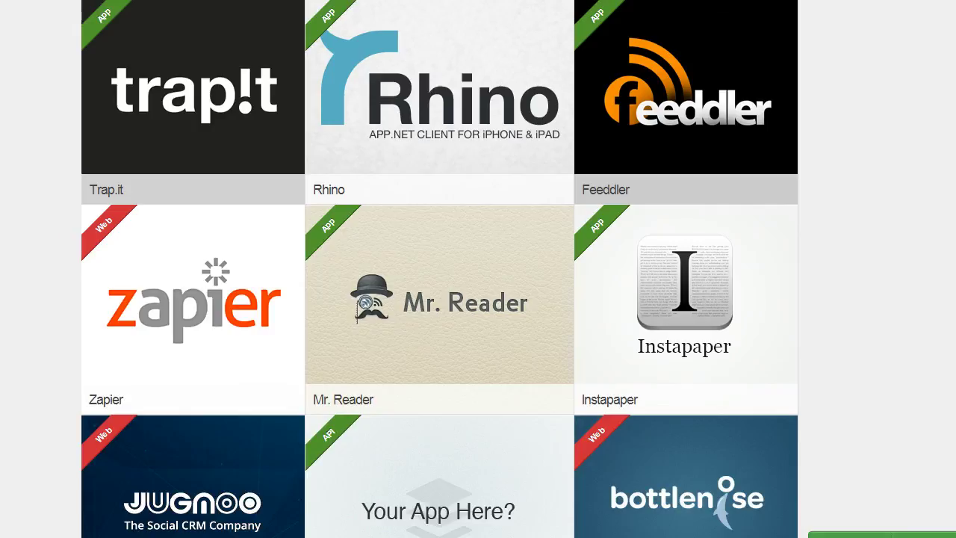
scroll(439, 269, "down", 2)
scroll(439, 269, "down", 1)
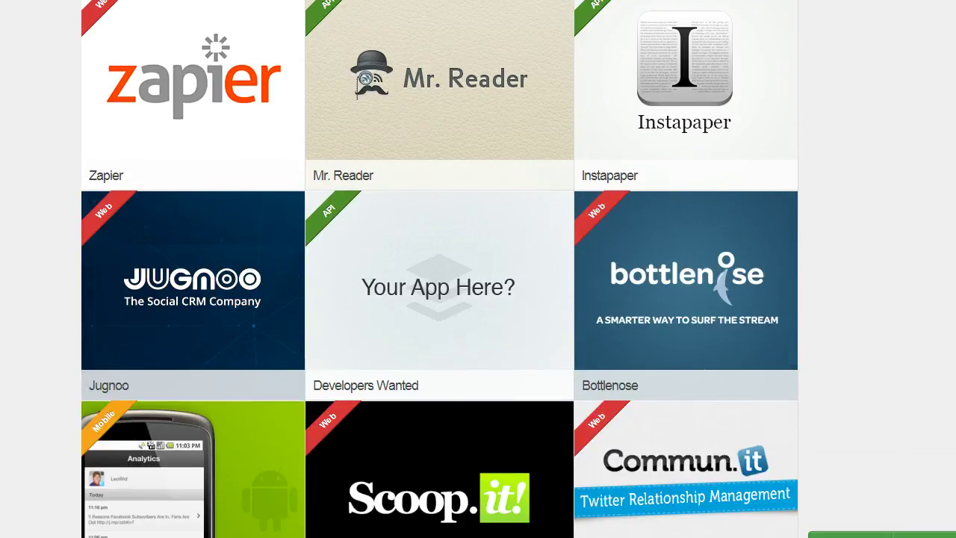
scroll(439, 269, "down", 1)
scroll(439, 269, "down", 1)
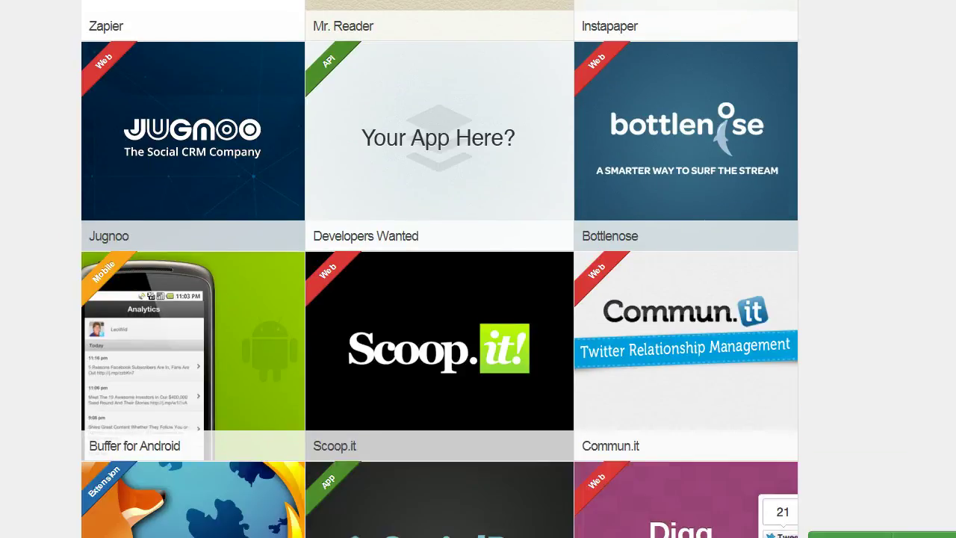
Switch to Scoop.it and try to rescoop the post "Using iPads in the Art Room".
mouse_move(439, 351)
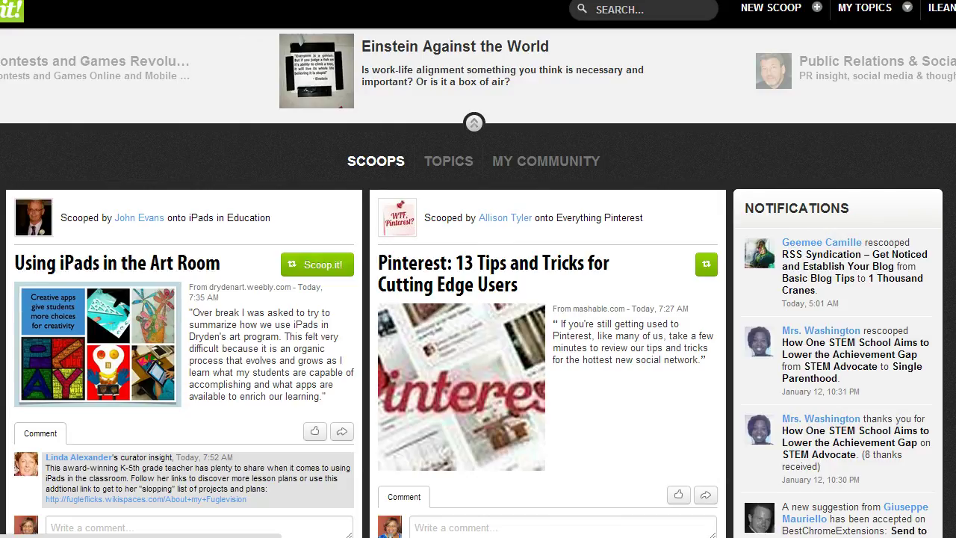
left_click(310, 265)
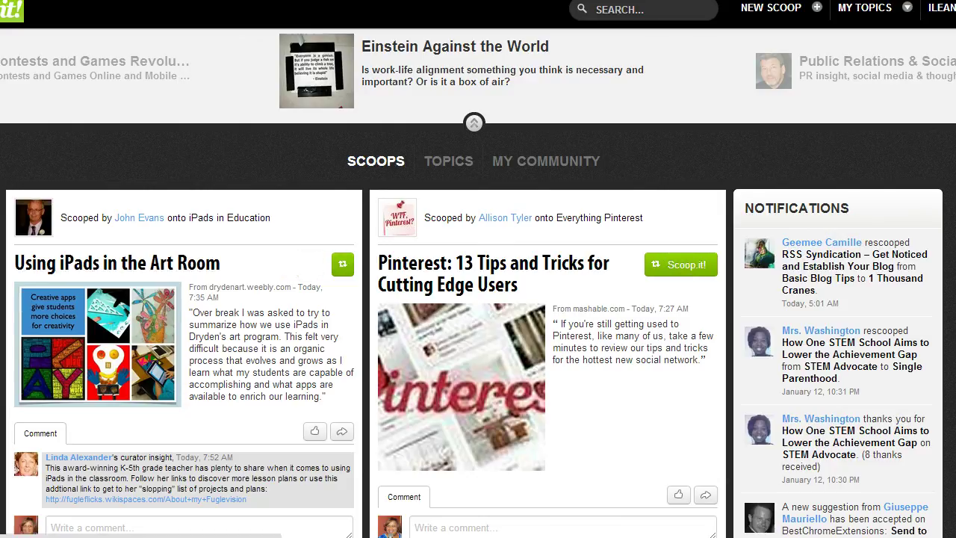